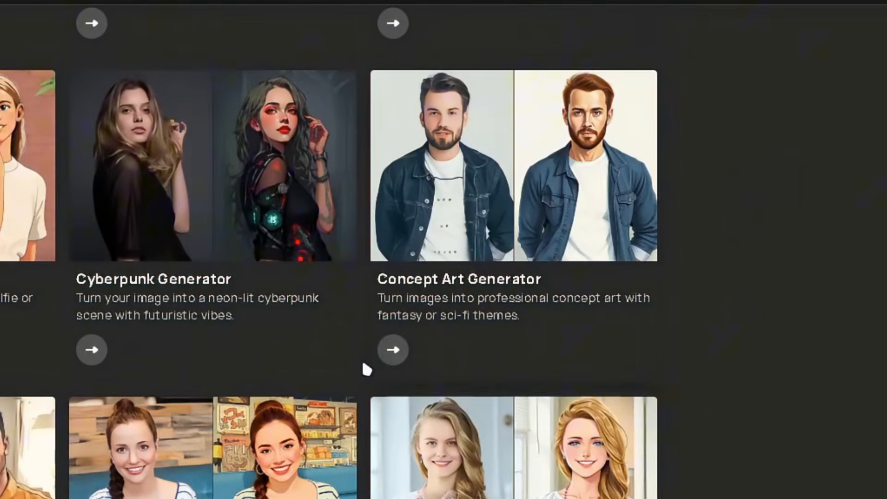
Look through the cartoon effect generators offered on the ImagetoCartoon home page.
{"action": "left_click", "coordinate": [391, 351]}
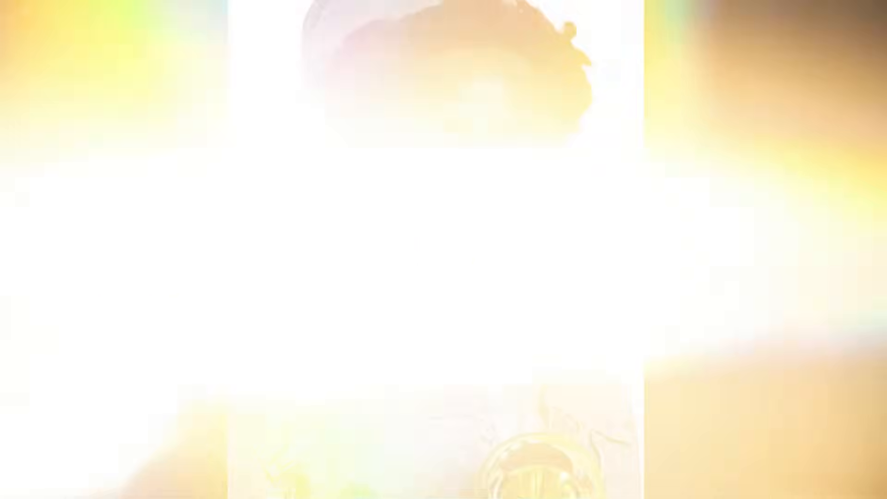
{"action": "scroll", "coordinate": [383, 185], "scroll_direction": "up", "scroll_amount": 1}
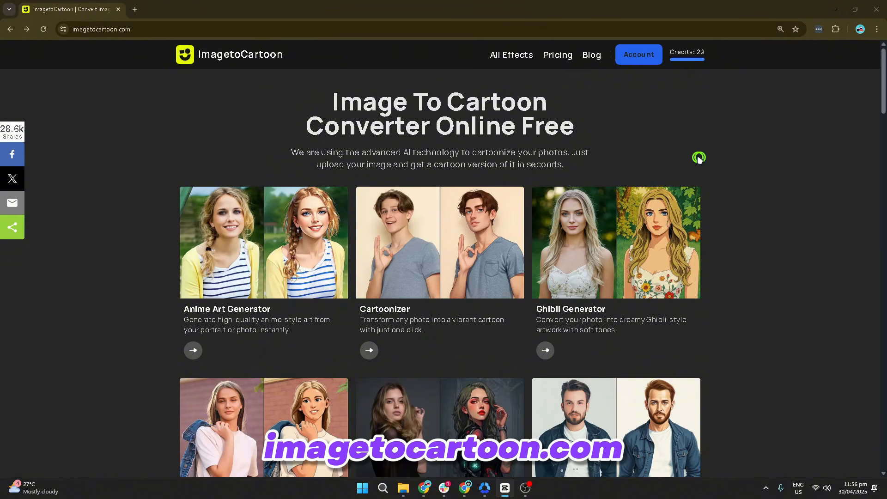
{"action": "scroll", "coordinate": [777, 199], "scroll_direction": "down", "scroll_amount": 2}
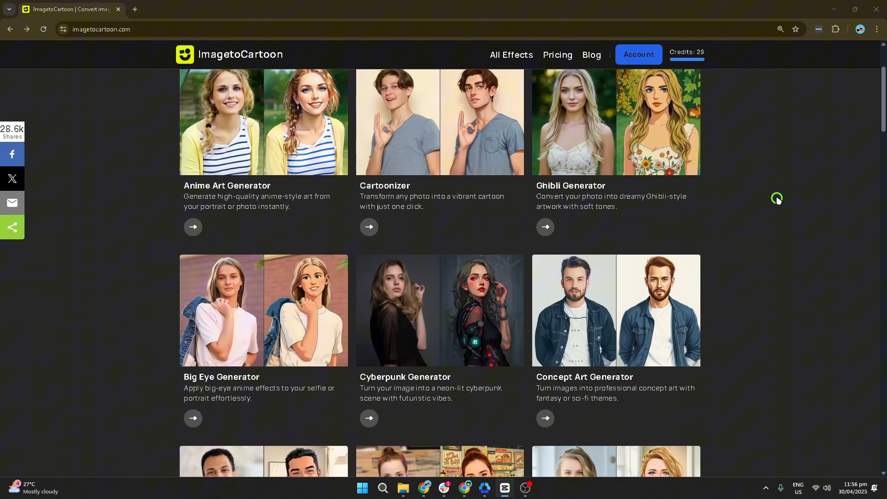
{"action": "scroll", "coordinate": [778, 199], "scroll_direction": "down", "scroll_amount": 2}
{"action": "scroll", "coordinate": [778, 199], "scroll_direction": "down", "scroll_amount": 2}
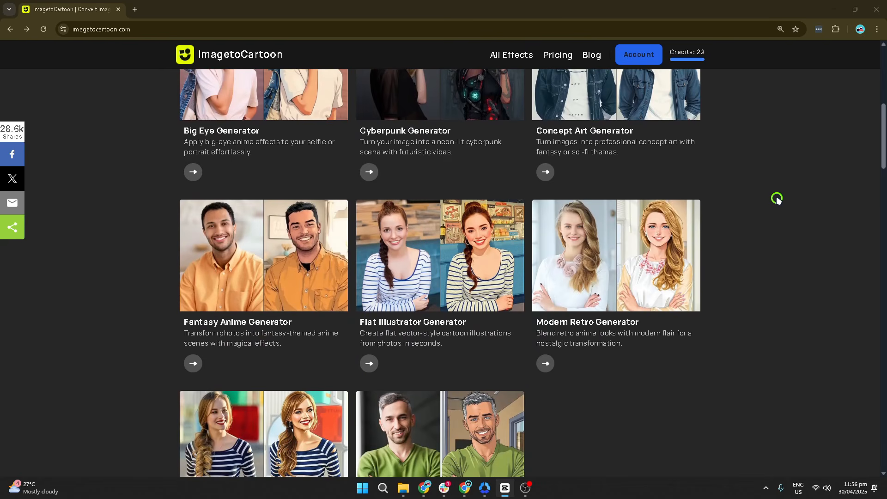
{"action": "scroll", "coordinate": [778, 199], "scroll_direction": "down", "scroll_amount": 2}
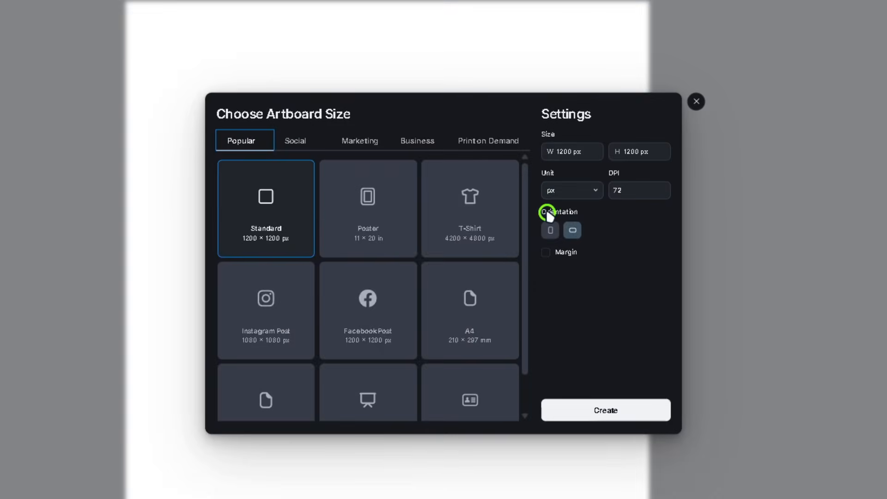
{"action": "left_click", "coordinate": [386, 206]}
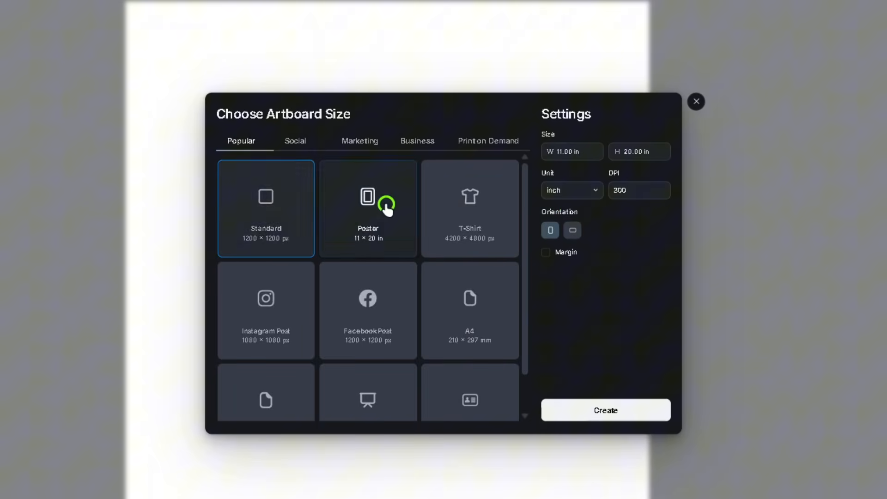
{"action": "left_click", "coordinate": [451, 207]}
{"action": "left_click", "coordinate": [293, 313]}
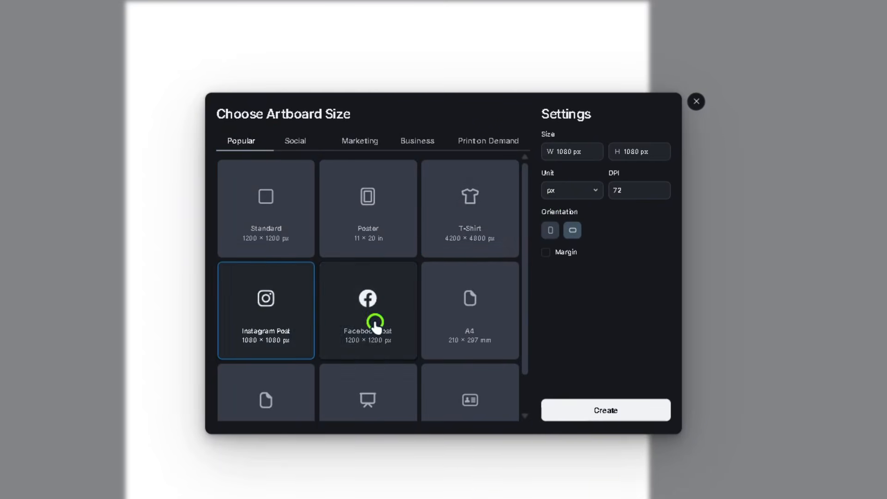
{"action": "left_click", "coordinate": [374, 322]}
{"action": "left_click", "coordinate": [454, 329]}
Create a new project with the T-Shirt artboard preset of 4200 × 4800 px.
{"action": "left_click", "coordinate": [482, 207]}
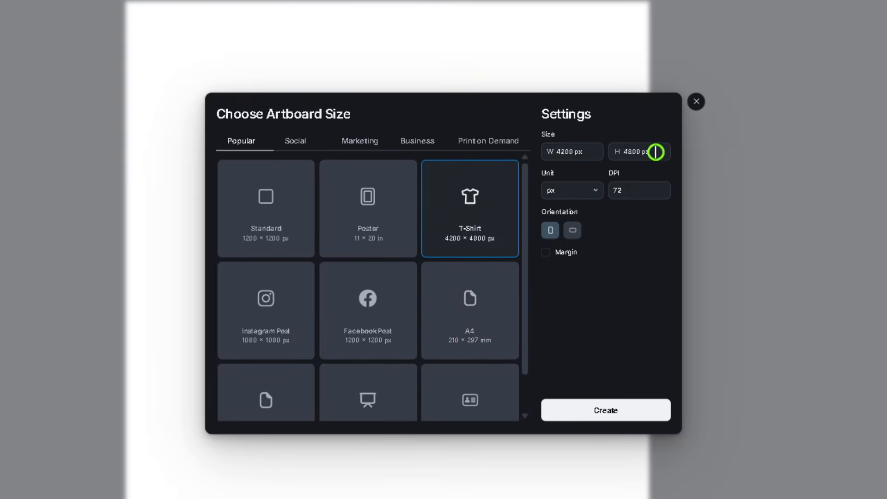
{"action": "left_click", "coordinate": [606, 409]}
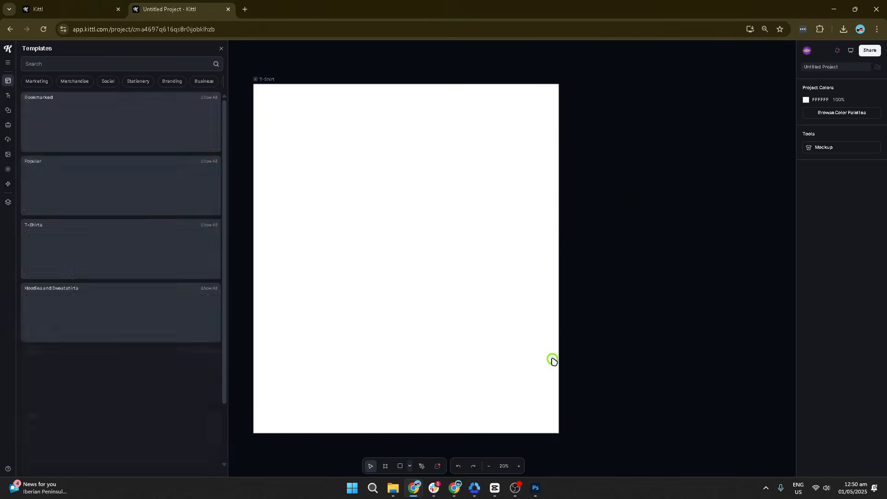
Paste the cartoon portrait onto the T-shirt artboard and enlarge it until it fills most of the artboard.
{"action": "key", "text": "ctrl+v"}
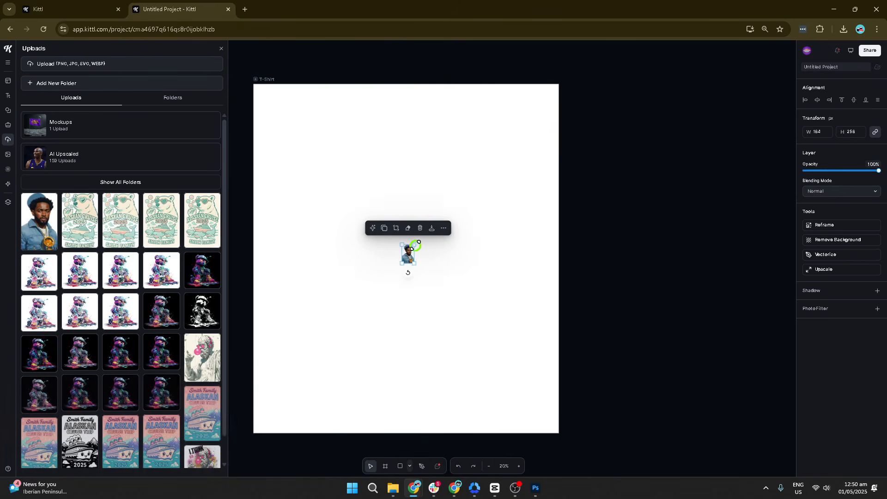
{"action": "left_click_drag", "start_coordinate": [414, 246], "coordinate": [489, 199]}
{"action": "left_click_drag", "start_coordinate": [400, 264], "coordinate": [298, 385]}
{"action": "left_click_drag", "start_coordinate": [465, 169], "coordinate": [524, 139]}
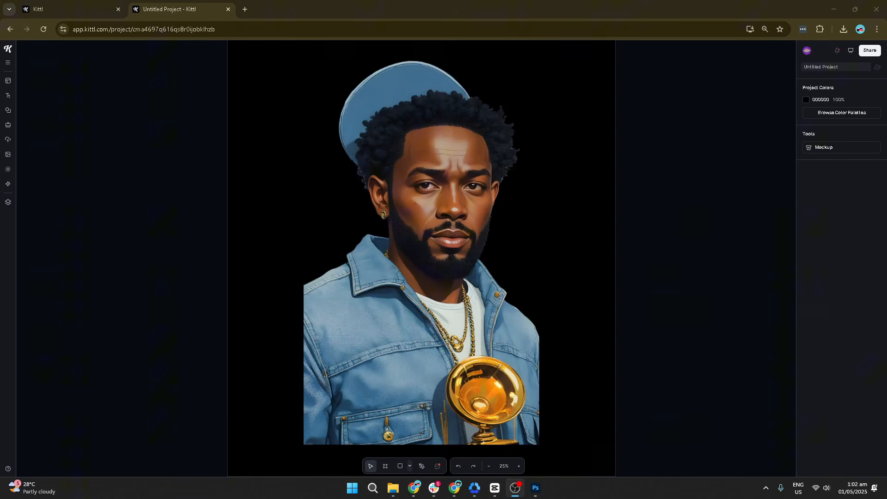
Add a Headline text across the portrait's cap, and look through the template, text and element libraries.
{"action": "left_click", "coordinate": [50, 97]}
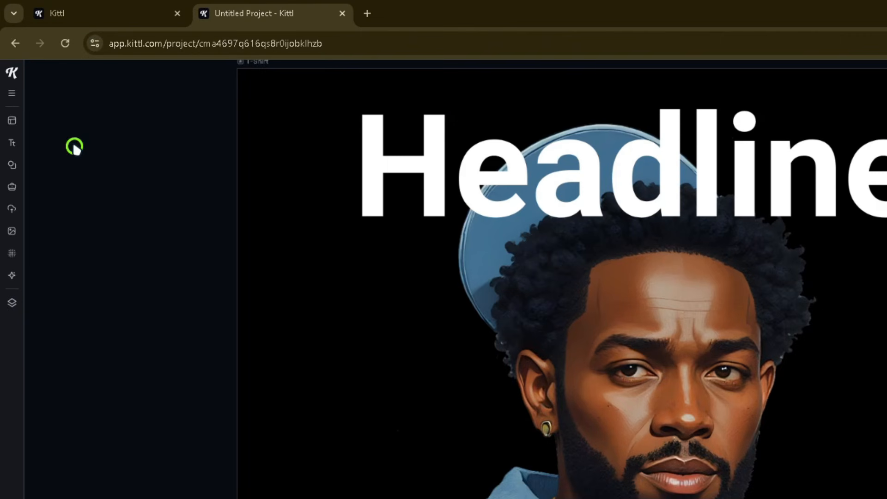
{"action": "left_click", "coordinate": [13, 119]}
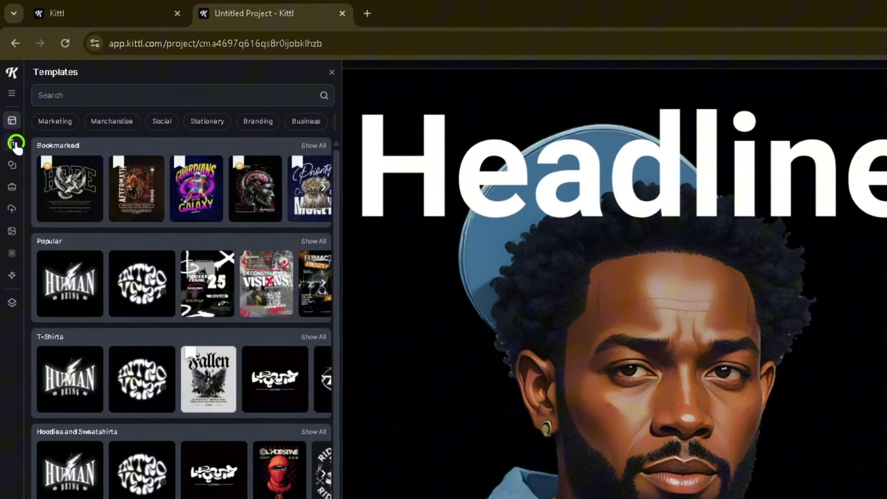
{"action": "left_click", "coordinate": [13, 143]}
{"action": "left_click", "coordinate": [13, 164]}
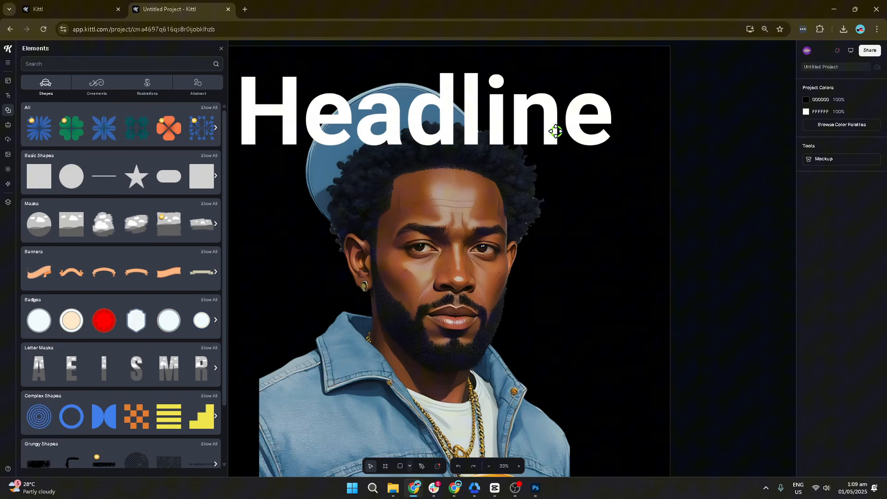
Examine the typefaces available for the Headline text in the Sans Serif, Serif, Handmade, Script and Decorative categories.
{"action": "left_click", "coordinate": [524, 196]}
{"action": "left_click", "coordinate": [802, 378]}
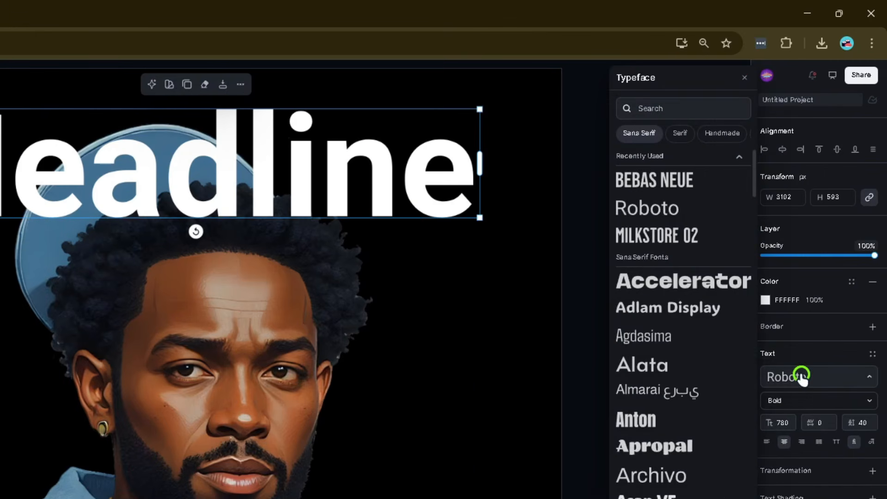
{"action": "scroll", "coordinate": [667, 347], "scroll_direction": "down", "scroll_amount": 15}
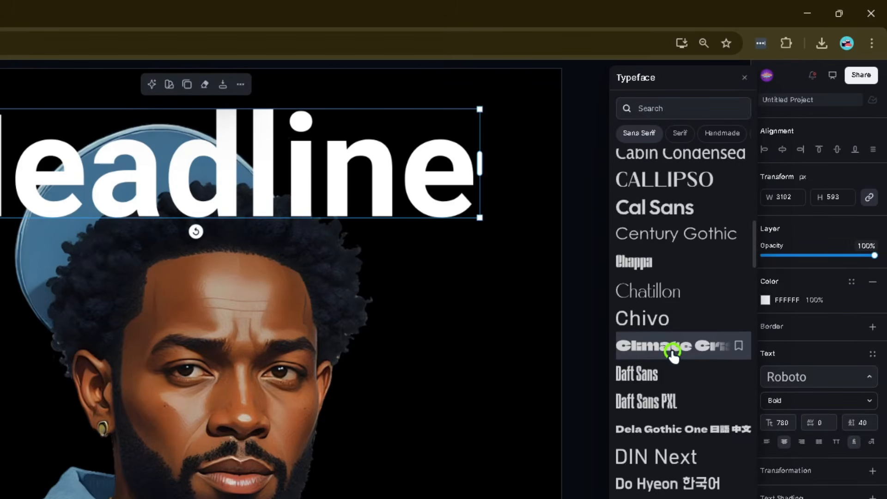
{"action": "scroll", "coordinate": [674, 353], "scroll_direction": "up", "scroll_amount": 15}
{"action": "left_click", "coordinate": [678, 134]}
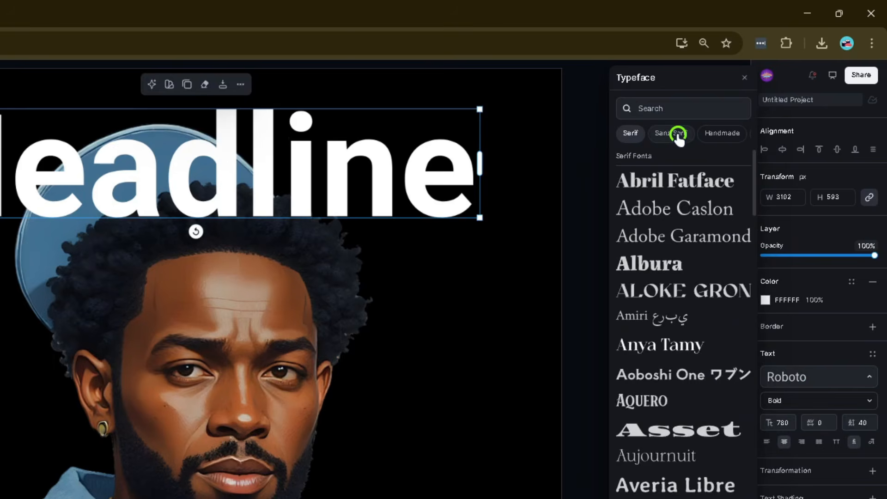
{"action": "left_click", "coordinate": [722, 134]}
{"action": "left_click_drag", "start_coordinate": [719, 133], "coordinate": [644, 132]}
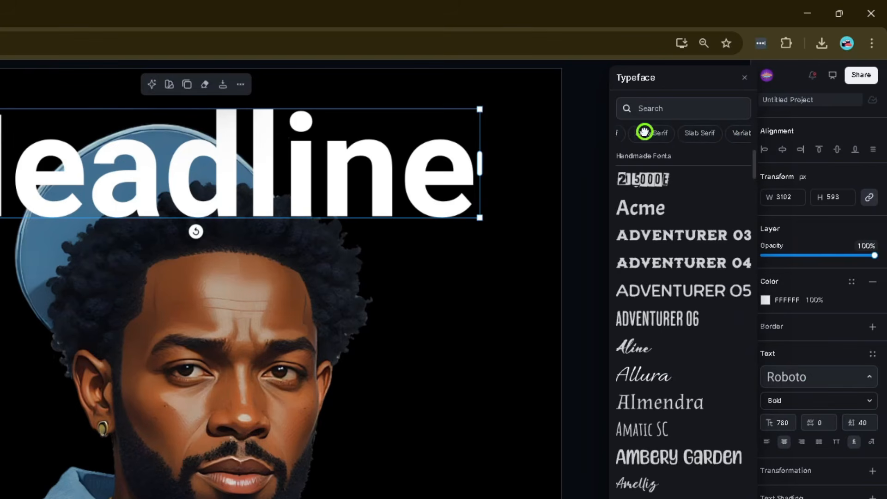
{"action": "left_click", "coordinate": [703, 134]}
{"action": "left_click", "coordinate": [686, 134]}
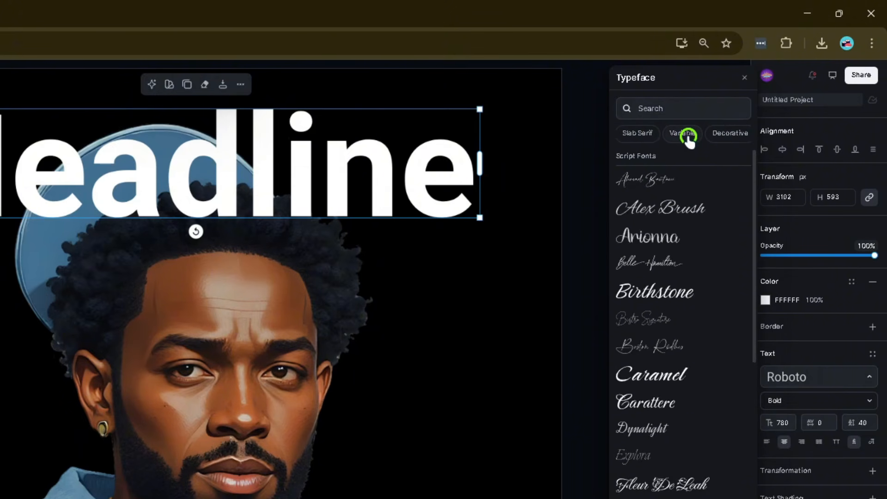
{"action": "left_click", "coordinate": [727, 134]}
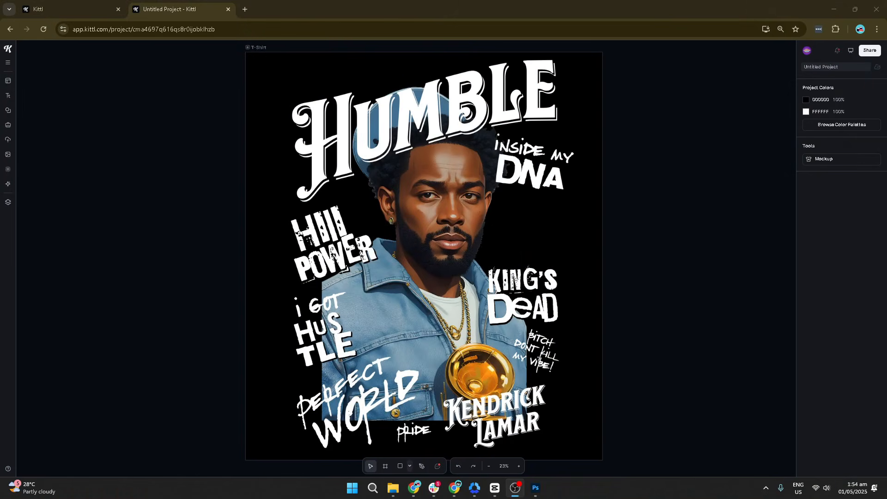
Browse the templates and the shapes, ornaments and illustrations in the Elements library.
{"action": "left_click", "coordinate": [11, 82]}
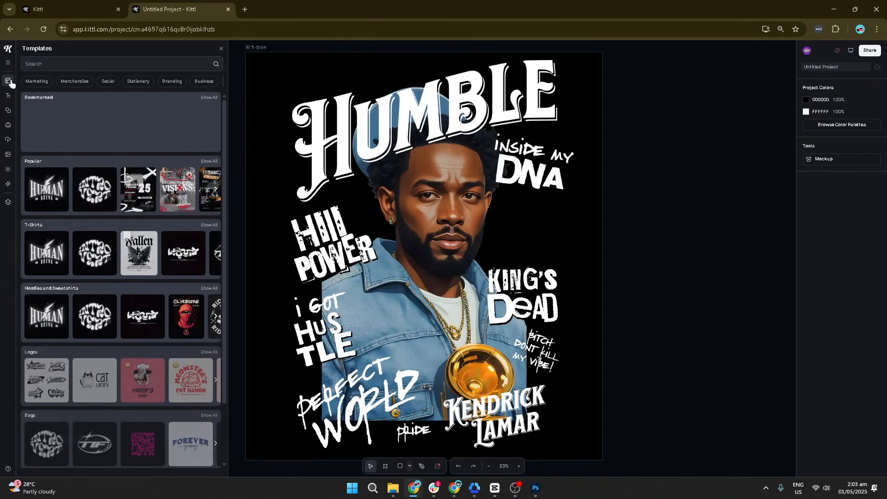
{"action": "left_click", "coordinate": [7, 110]}
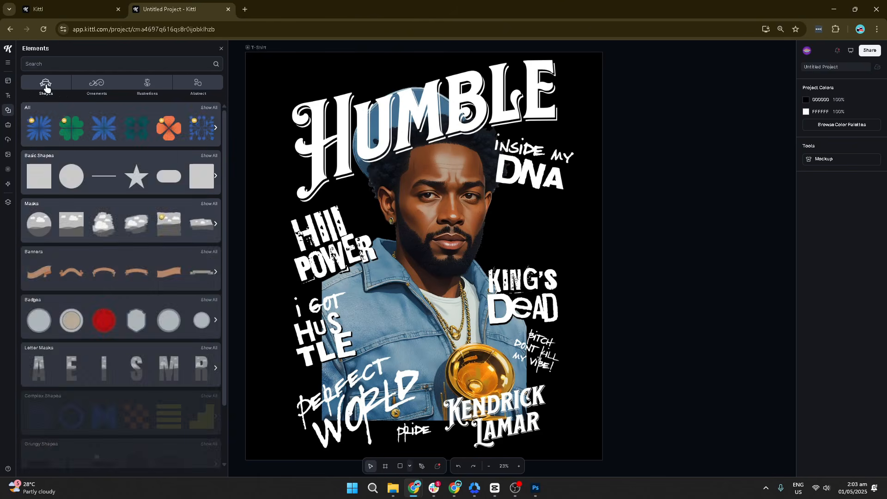
{"action": "left_click", "coordinate": [94, 85]}
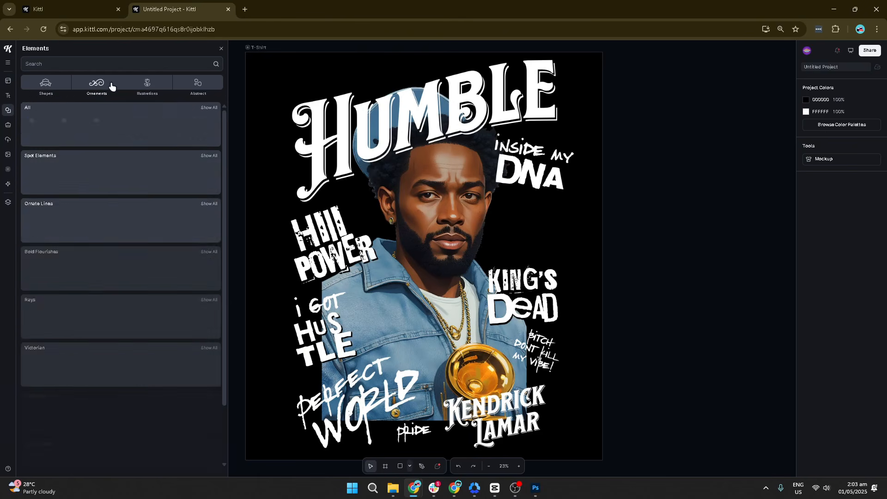
{"action": "left_click", "coordinate": [147, 86]}
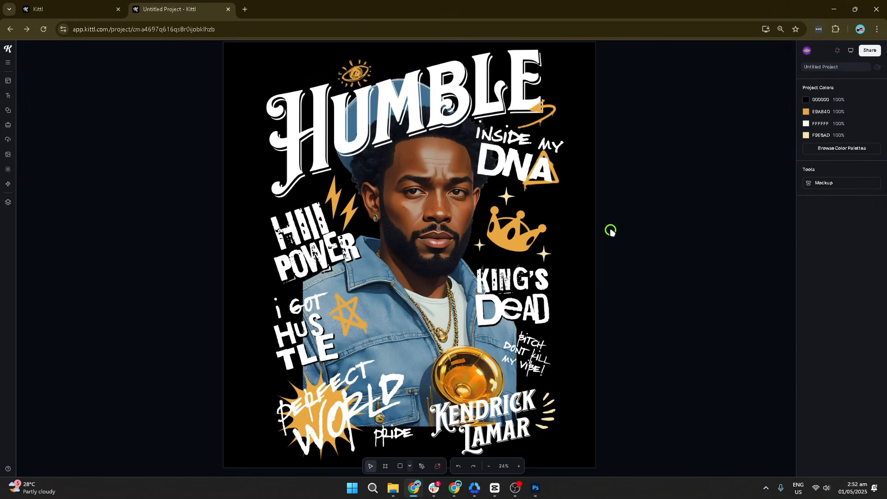
Download the T-Shirt artboard as a 4200 × 4800 px PNG at 72 dpi.
{"action": "left_click", "coordinate": [867, 55]}
{"action": "left_click", "coordinate": [779, 153]}
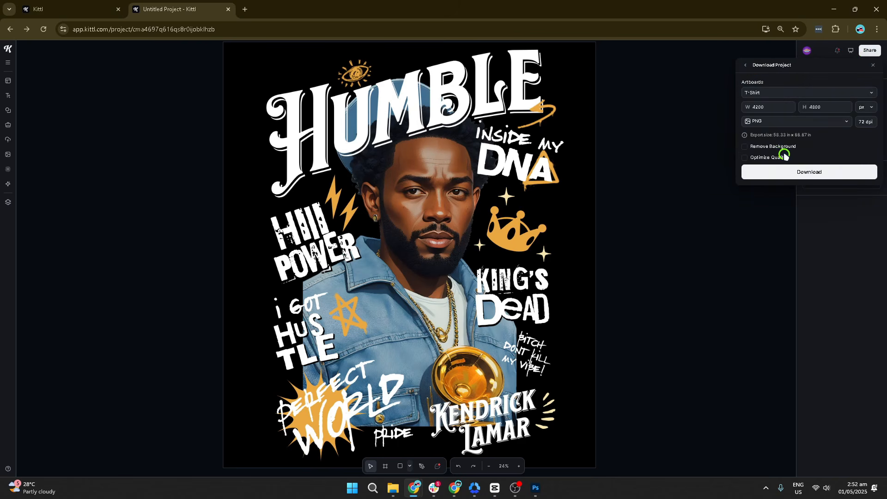
{"action": "left_click", "coordinate": [827, 124]}
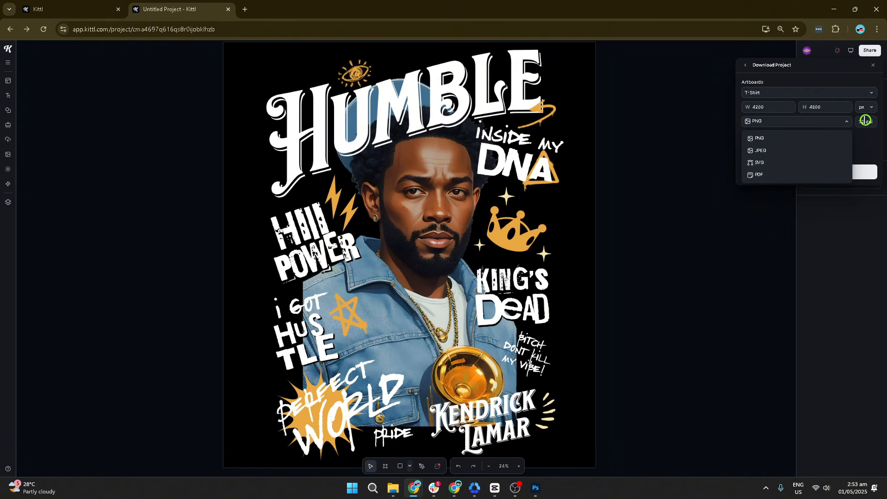
{"action": "left_click", "coordinate": [865, 138]}
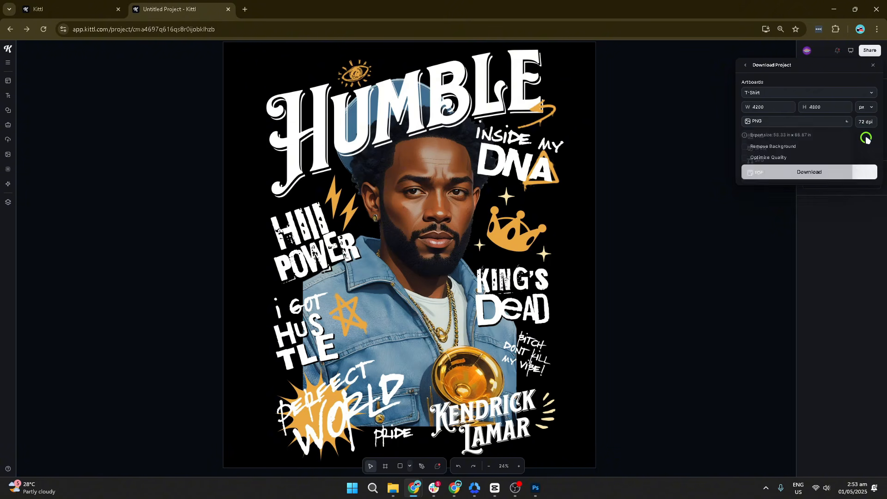
{"action": "left_click", "coordinate": [819, 173]}
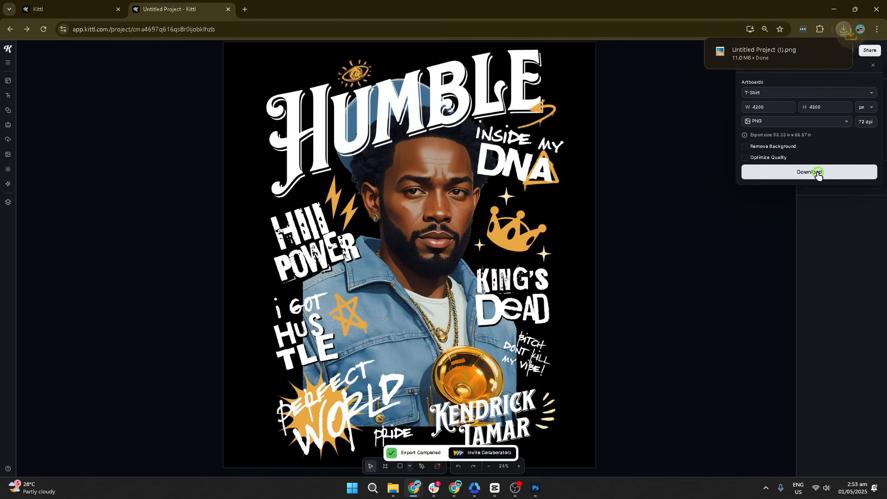